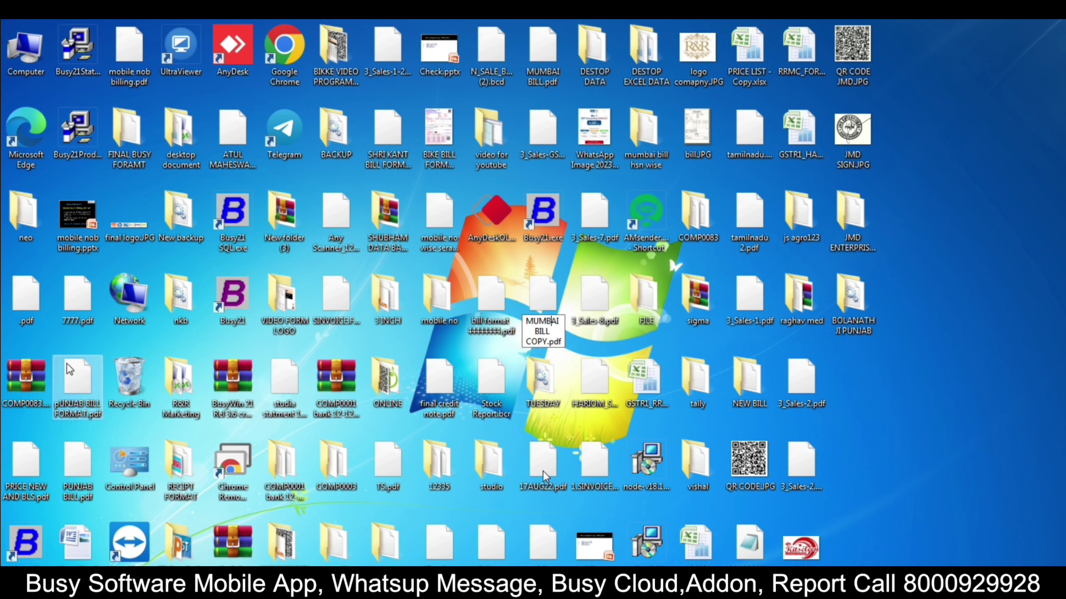
# - Check the contents of the DATA folder inside BusyWin on Local Disk (C:), and minimize the file window
pyautogui.doubleClick(30, 58)
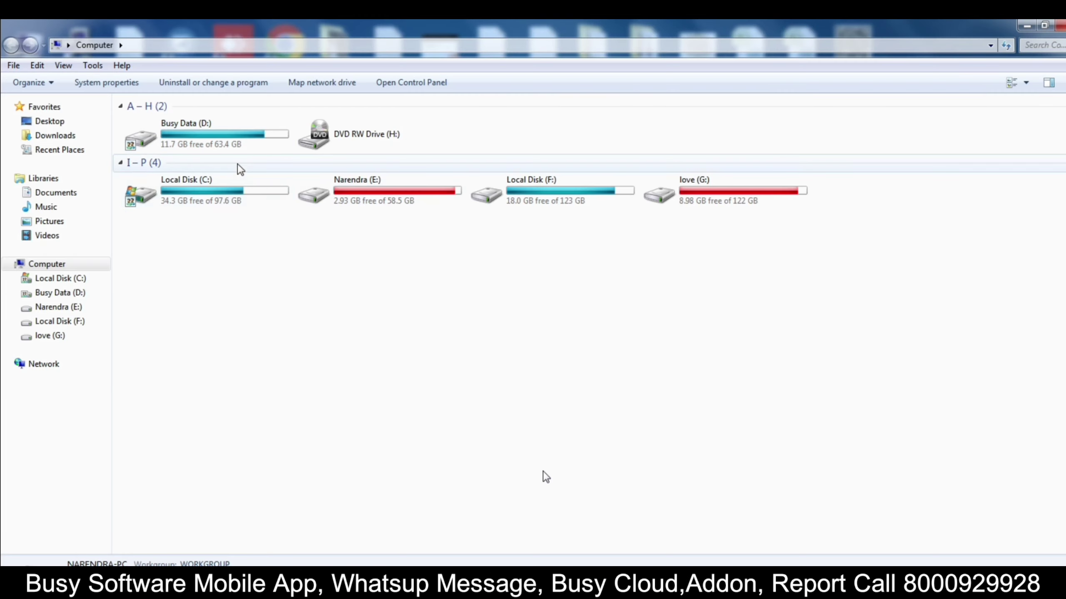
pyautogui.doubleClick(203, 193)
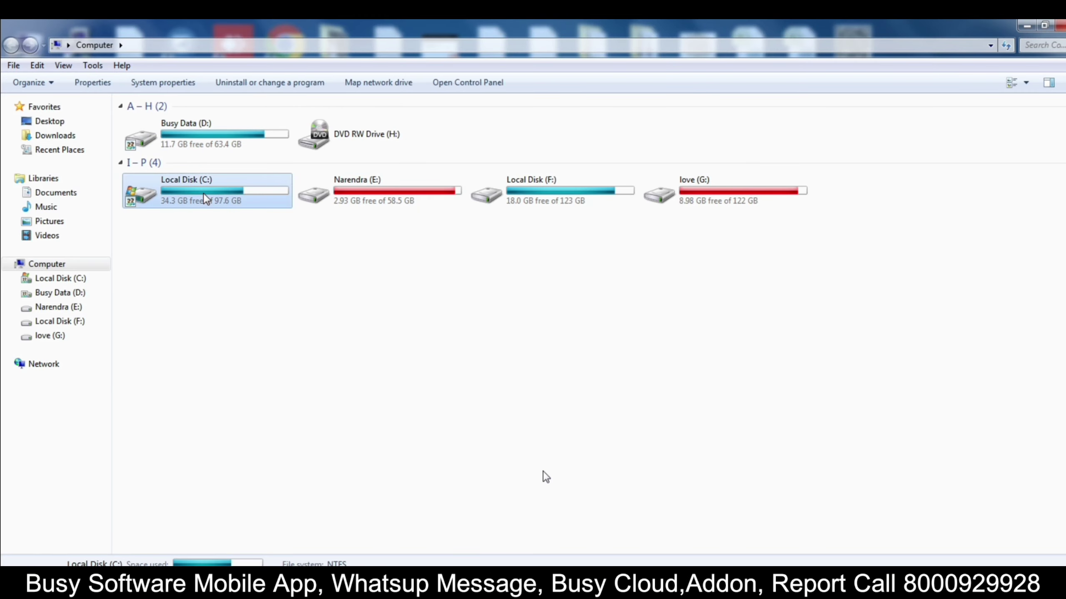
pyautogui.doubleClick(168, 122)
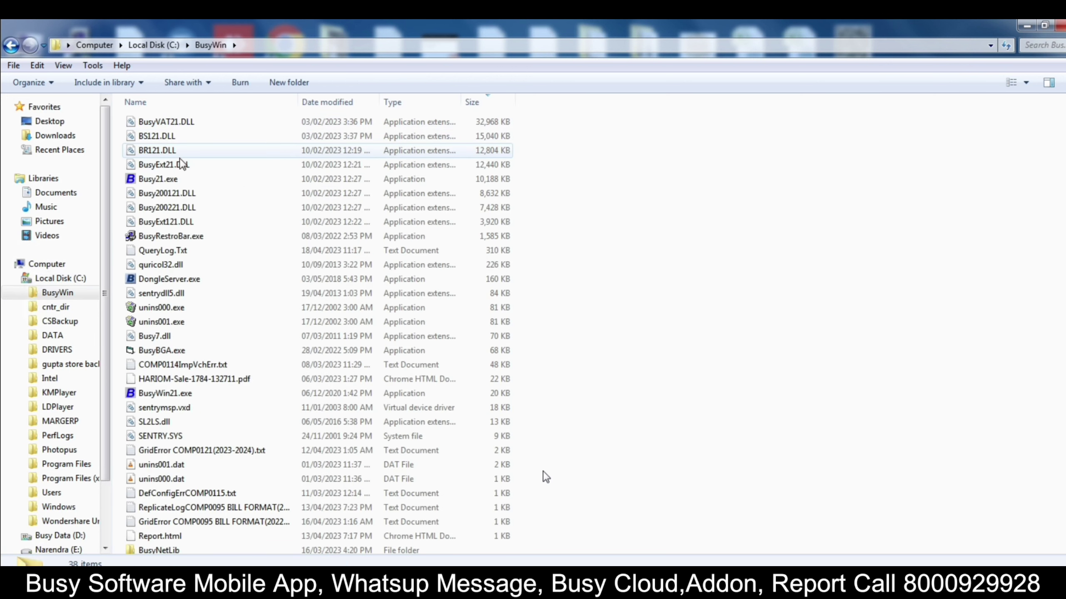
pyautogui.scroll(-3, 213, 351)
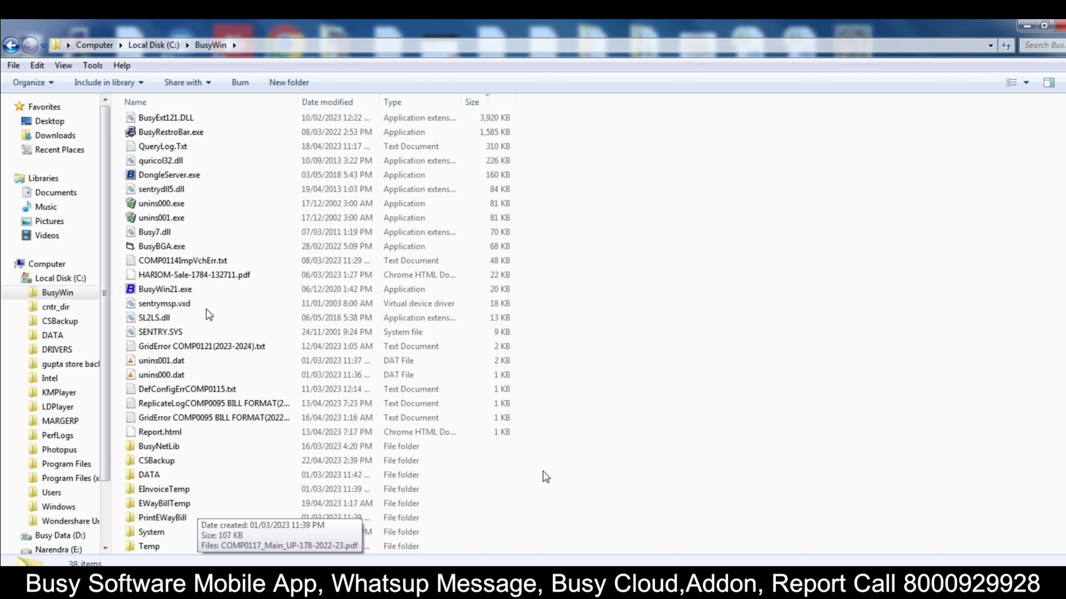
pyautogui.doubleClick(165, 478)
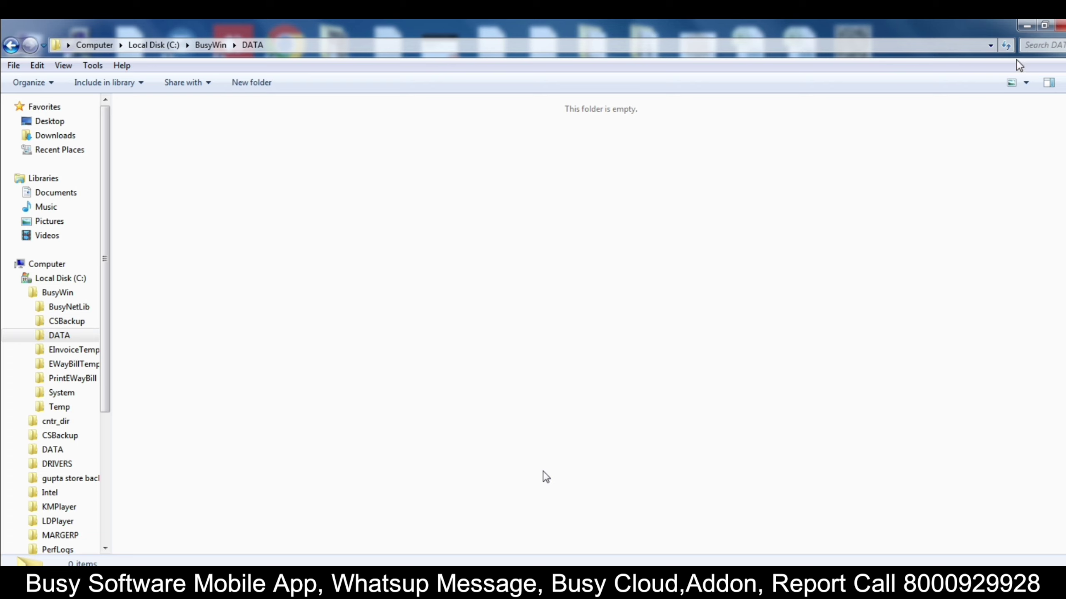
pyautogui.click(1028, 27)
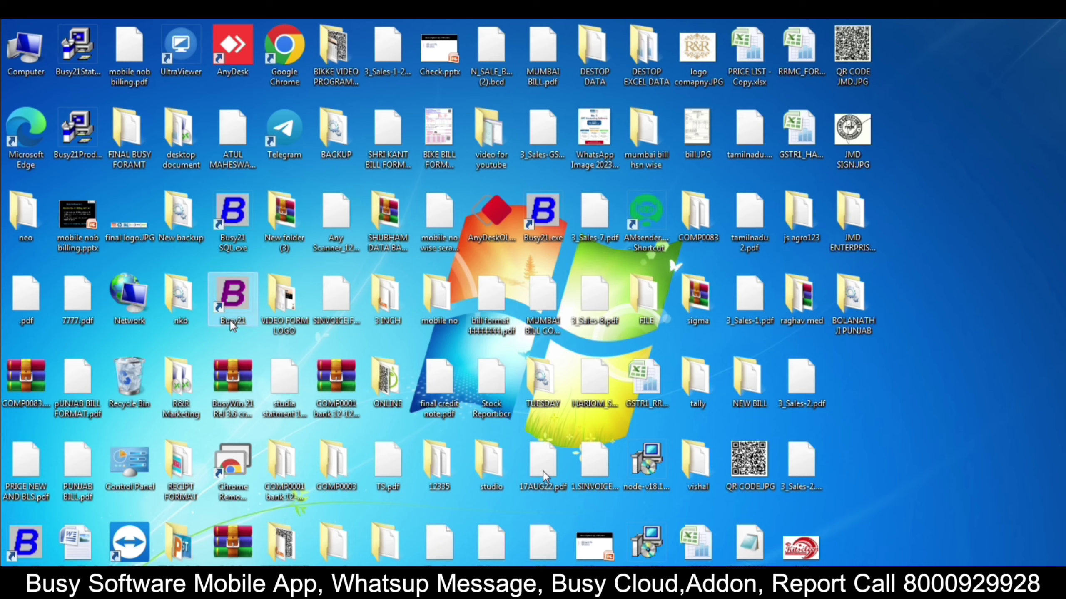
# - Start Busy 21 from the desktop and open its Set Data Directory form
pyautogui.doubleClick(22, 546)
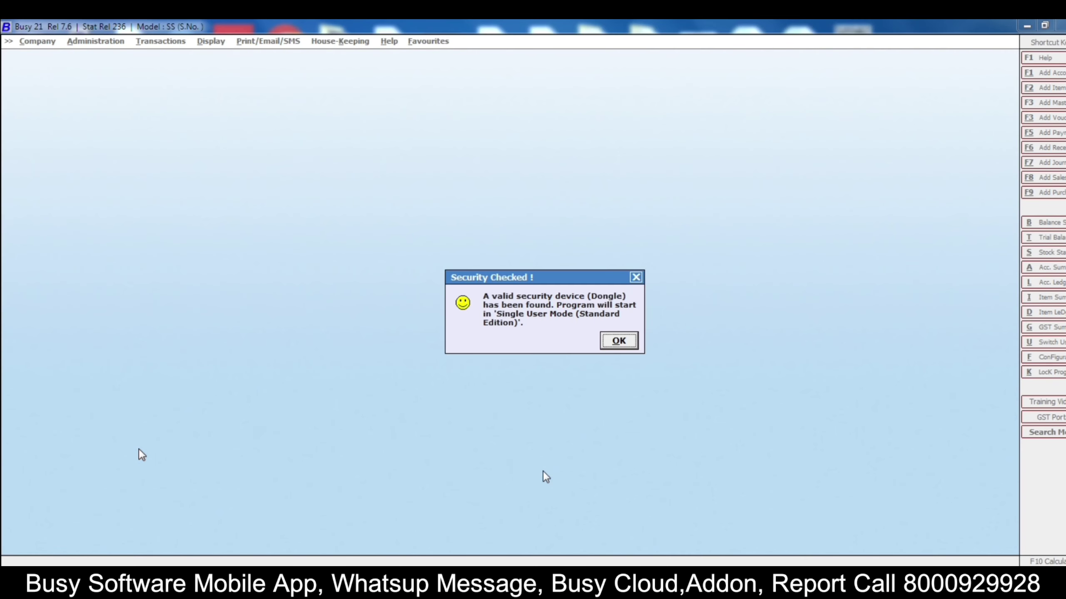
pyautogui.click(619, 342)
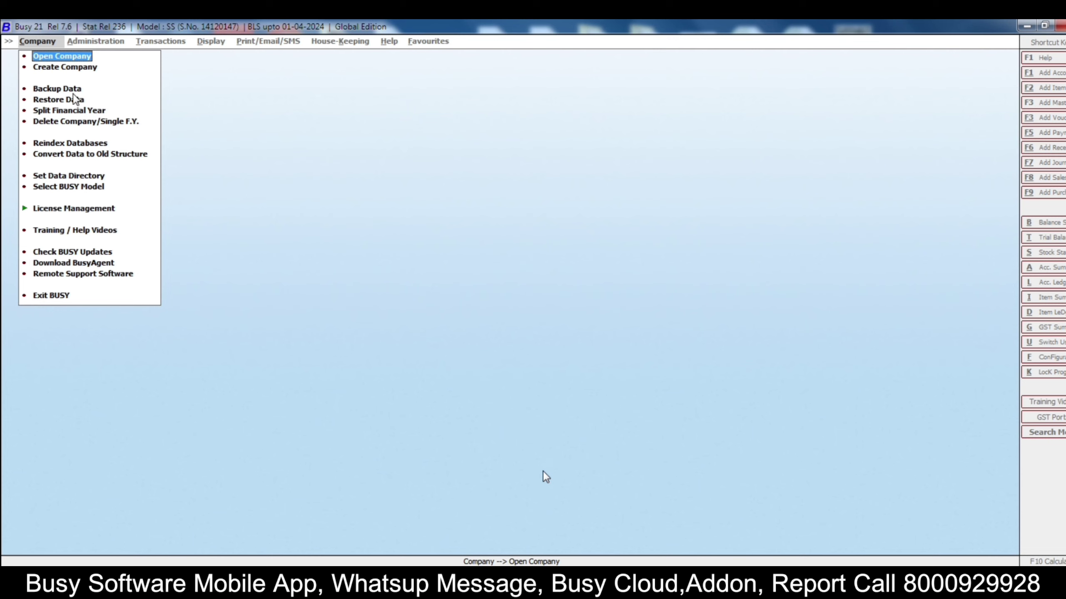
pyautogui.click(66, 180)
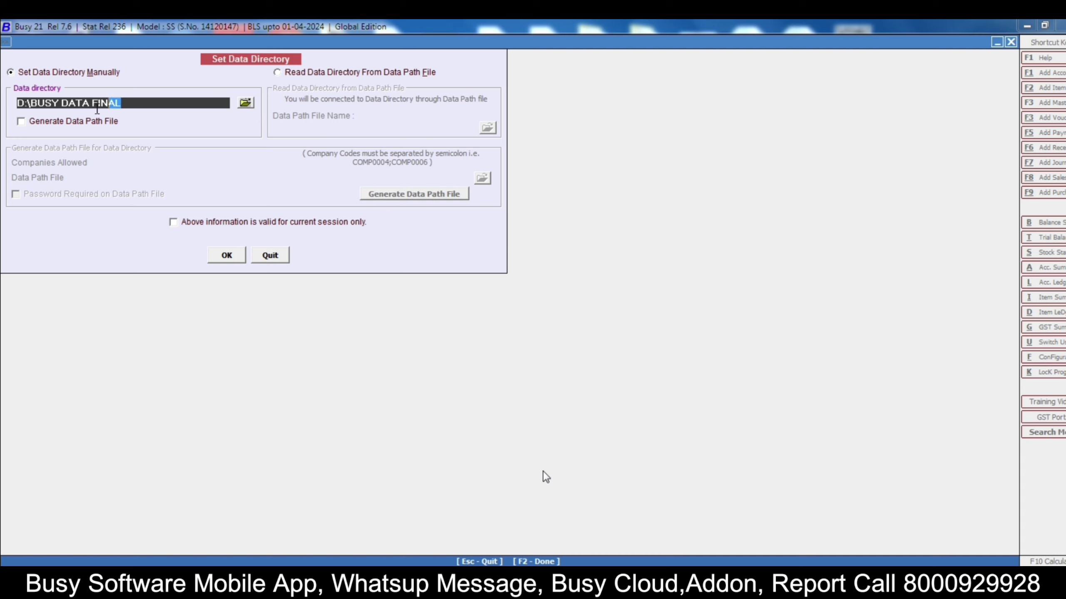
# - Clear the existing path from the data directory entry
pyautogui.press('Return')
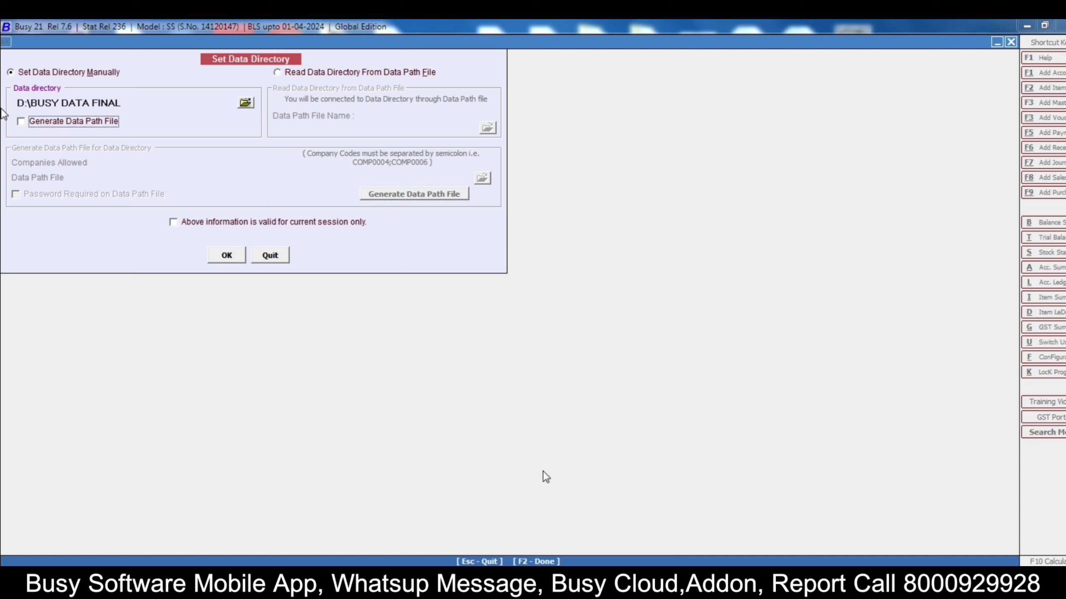
pyautogui.click(149, 101)
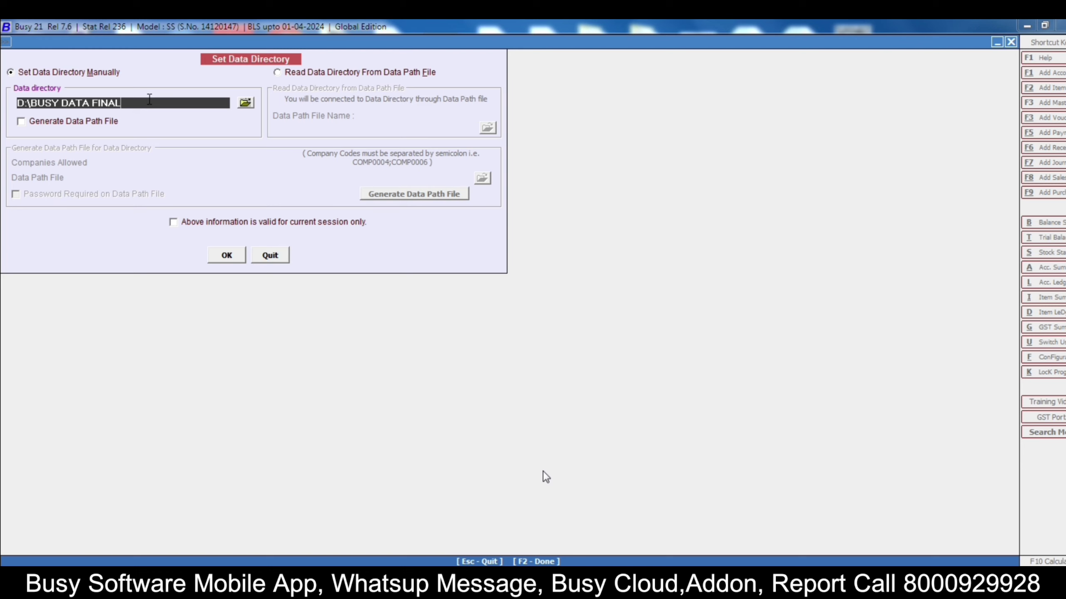
pyautogui.press('BackSpace')
pyautogui.press('BackSpace')
pyautogui.press('BackSpace')
pyautogui.press('BackSpace')
pyautogui.press('BackSpace')
pyautogui.press('BackSpace')
pyautogui.press('BackSpace')
pyautogui.press('BackSpace')
pyautogui.press('BackSpace')
pyautogui.press('BackSpace')
pyautogui.press('BackSpace')
pyautogui.press('BackSpace')
pyautogui.press('BackSpace')
pyautogui.press('BackSpace')
pyautogui.press('BackSpace')
pyautogui.press('BackSpace')
pyautogui.press('BackSpace')
pyautogui.press('BackSpace')
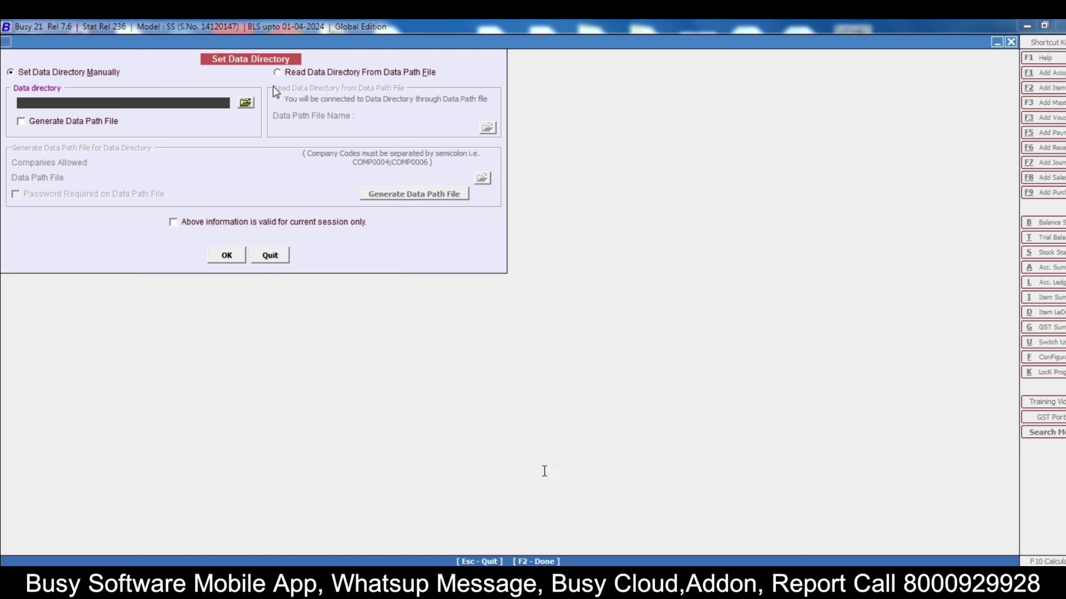
# - Browse to the BUSY DATA FINAL folder on Busy Data (D:) and save it as the data directory
pyautogui.click(246, 103)
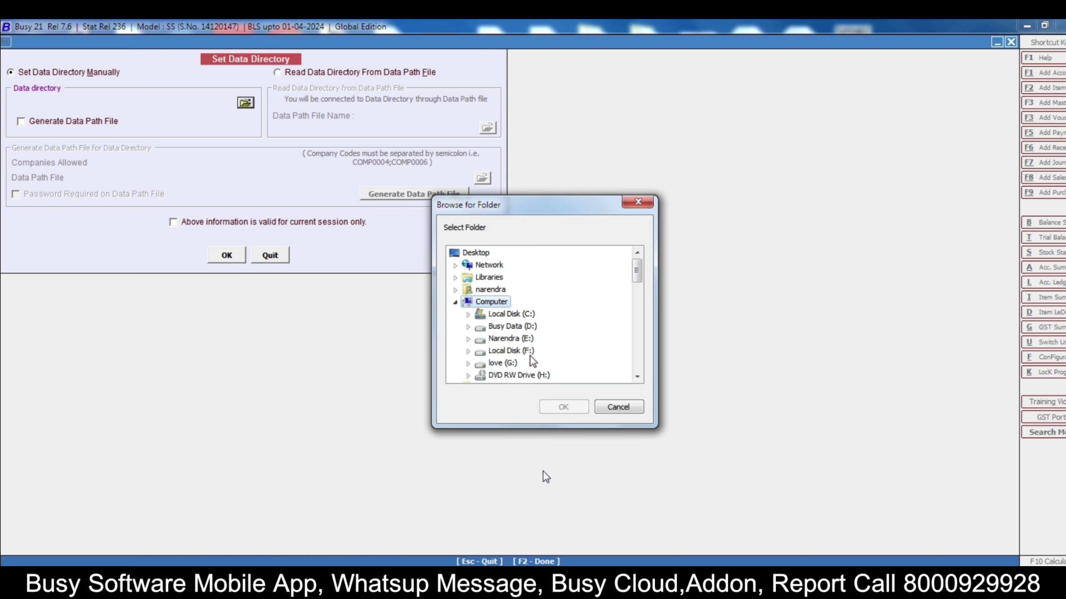
pyautogui.press('b')
pyautogui.press('Right')
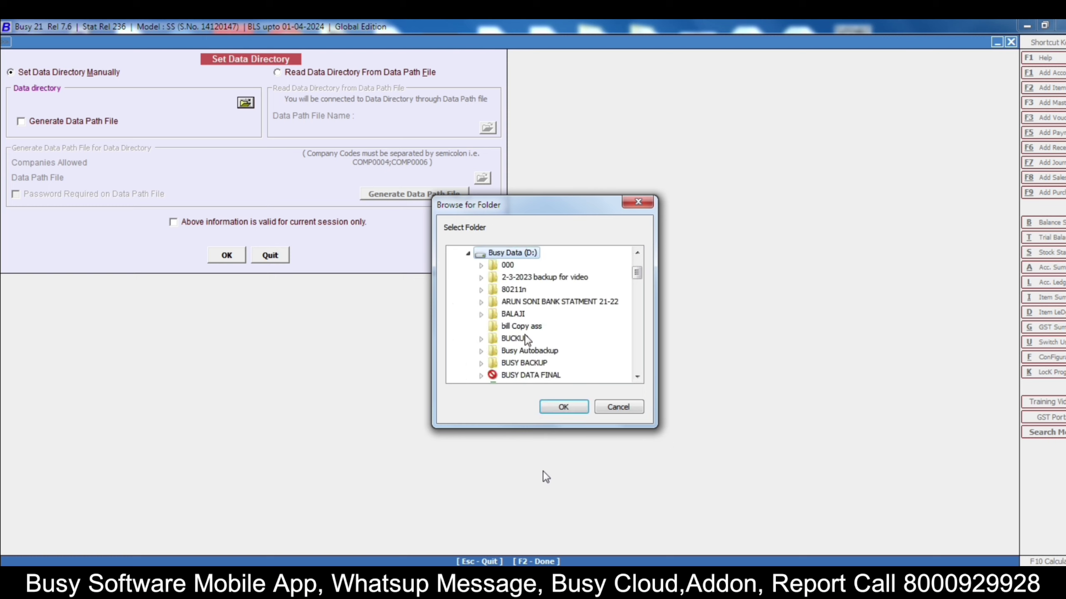
pyautogui.click(543, 377)
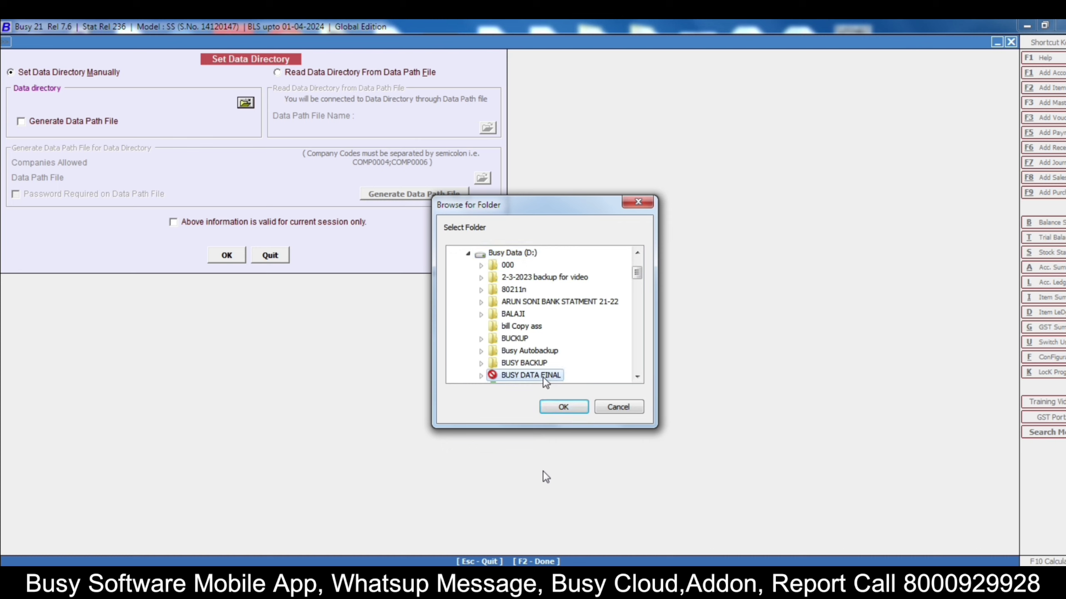
pyautogui.doubleClick(543, 377)
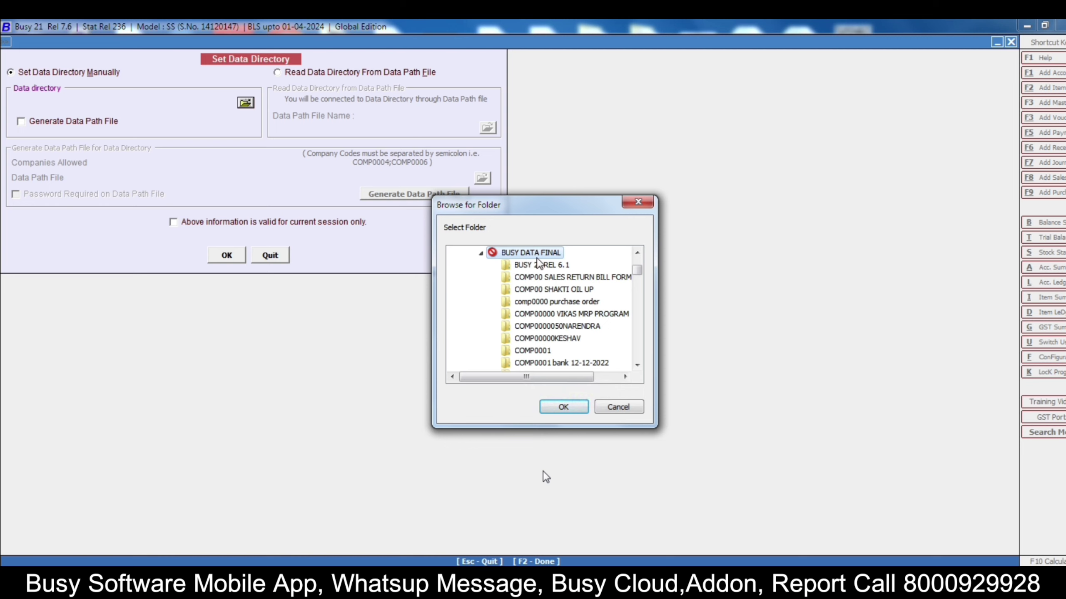
pyautogui.click(562, 406)
pyautogui.click(230, 258)
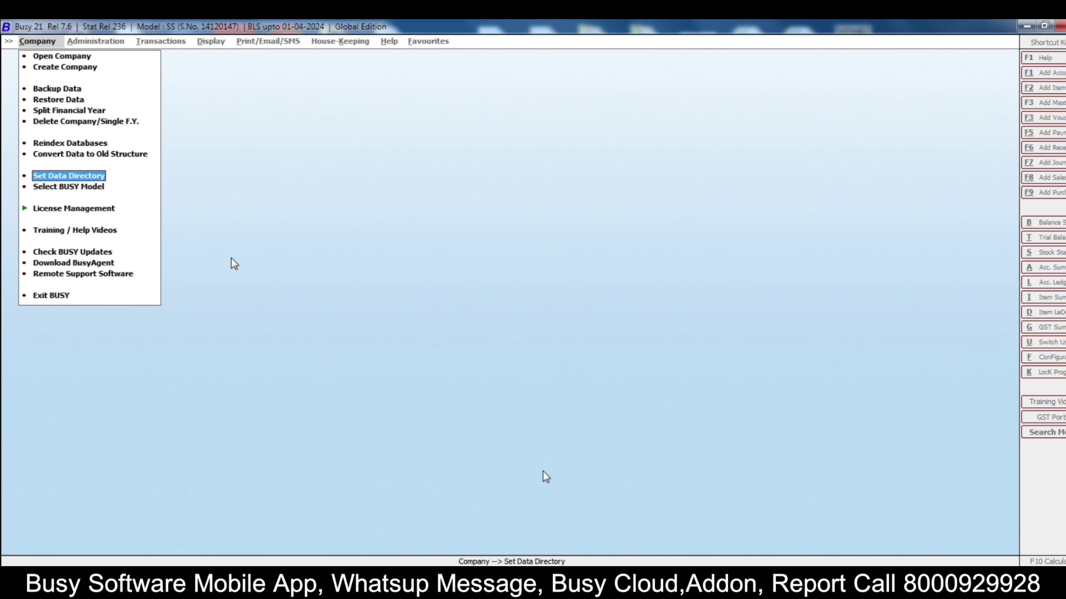
# - Open the company selection list and look through the companies stored in the chosen data directory
pyautogui.press('Home')
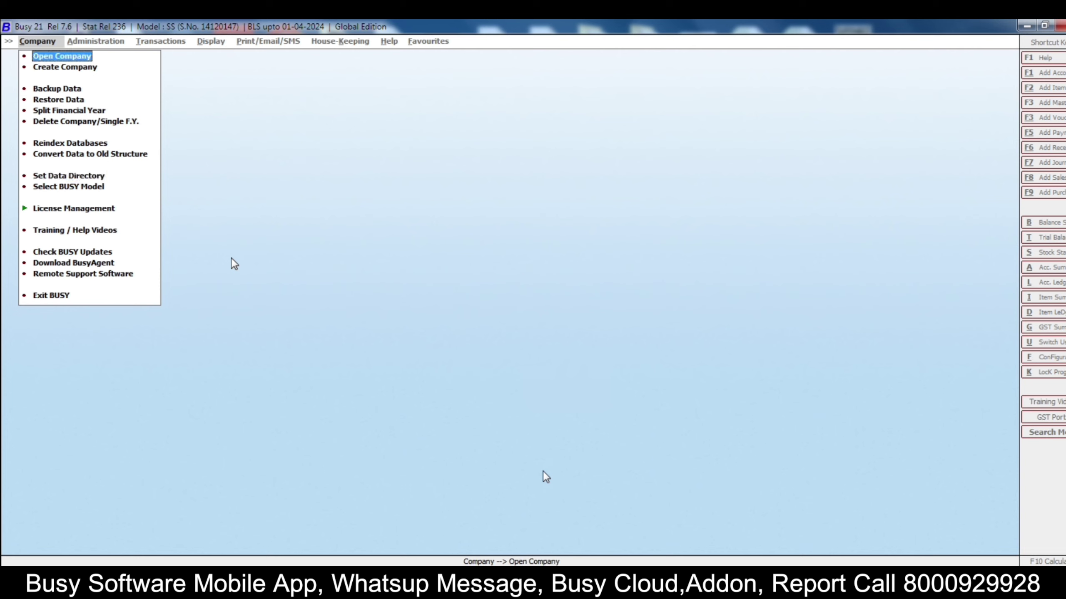
pyautogui.press('Return')
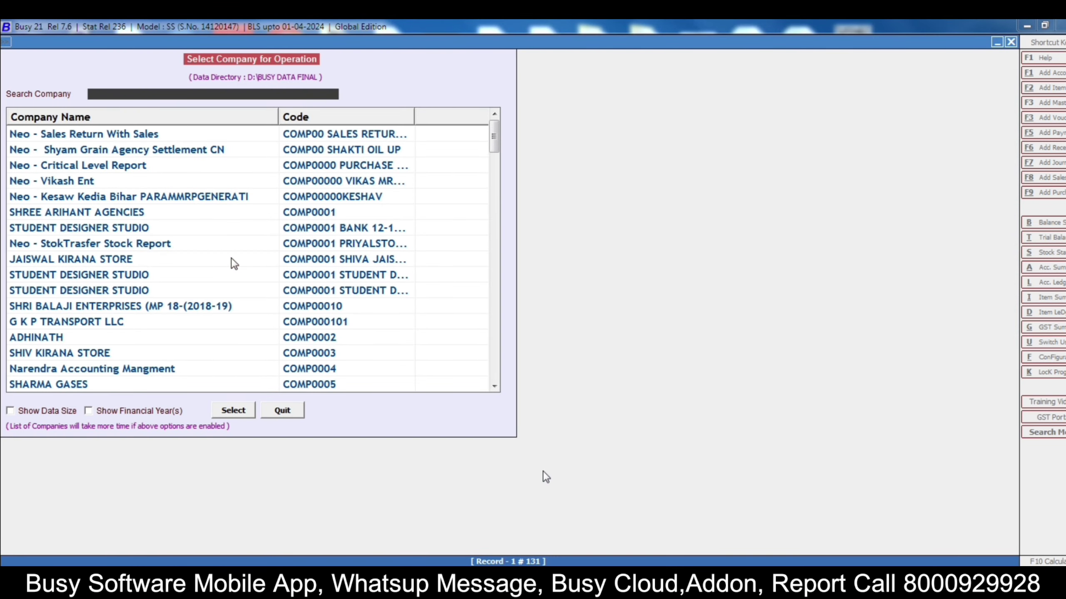
pyautogui.press('pagedown')
pyautogui.press('pagedown')
pyautogui.press('pagedown')
pyautogui.press('pagedown')
pyautogui.press('pagedown')
pyautogui.press('pagedown')
pyautogui.press('pagedown')
pyautogui.press('pagedown')
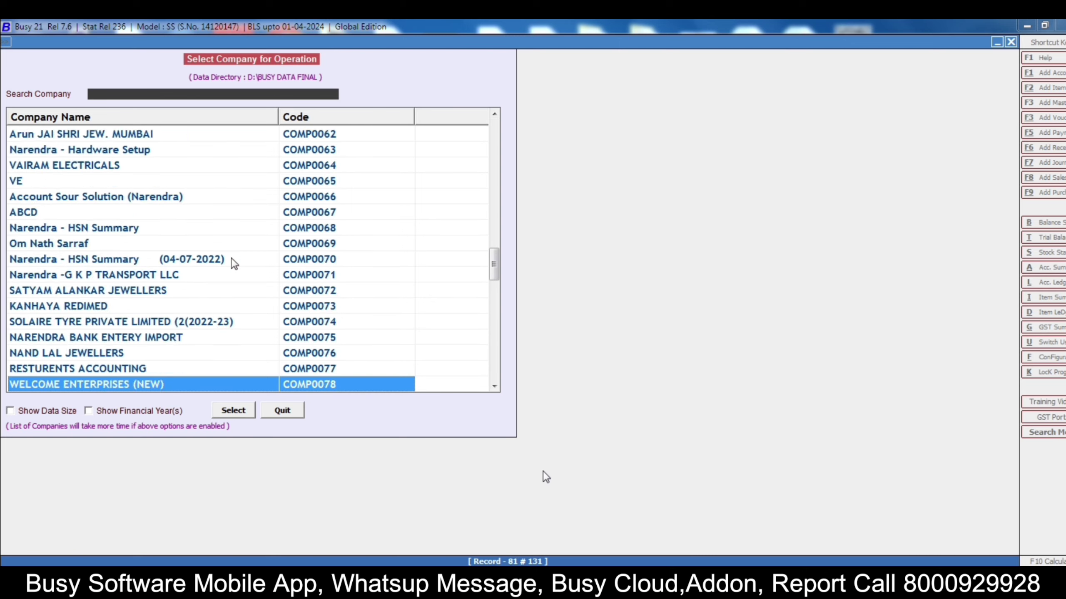
pyautogui.press('pageup')
pyautogui.press('pageup')
pyautogui.press('pageup')
pyautogui.press('pageup')
pyautogui.press('pageup')
pyautogui.press('pageup')
pyautogui.press('pageup')
pyautogui.press('pageup')
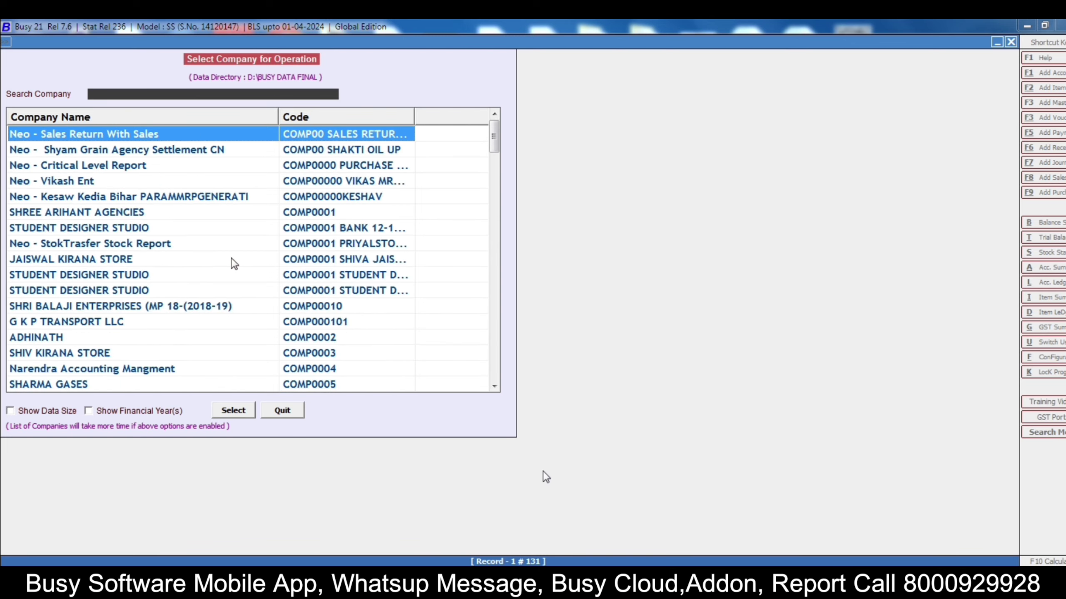
pyautogui.press('pagedown')
pyautogui.press('pagedown')
pyautogui.press('pagedown')
pyautogui.press('pagedown')
pyautogui.press('pagedown')
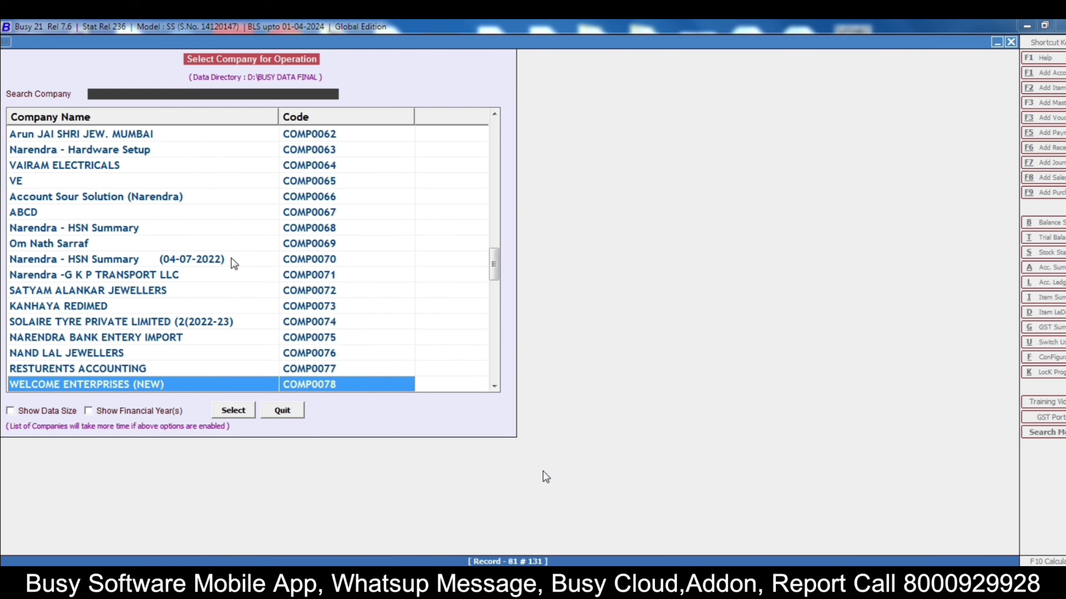